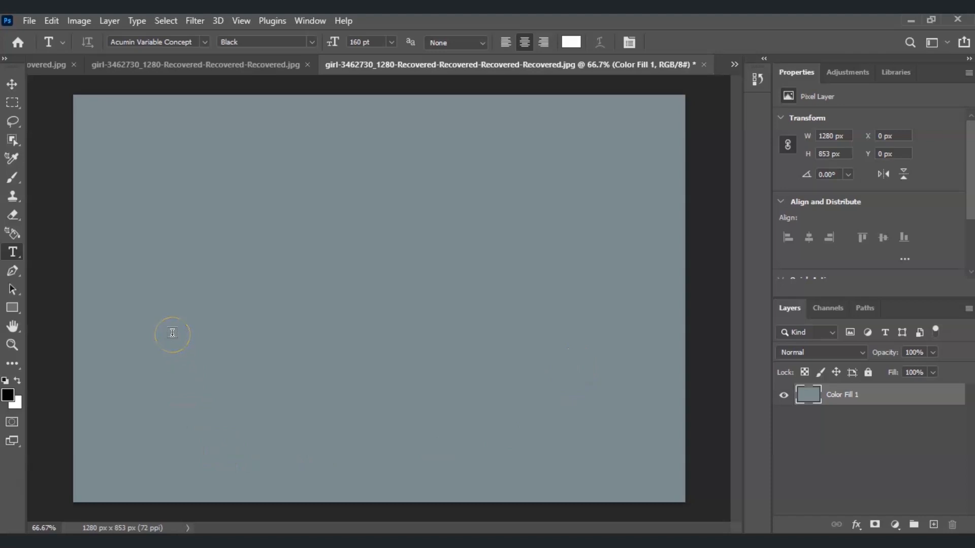
# - Add a text layer with the placeholder text Lorem Ipsum and move it to about the centre of the canvas
pyautogui.click(184, 301)
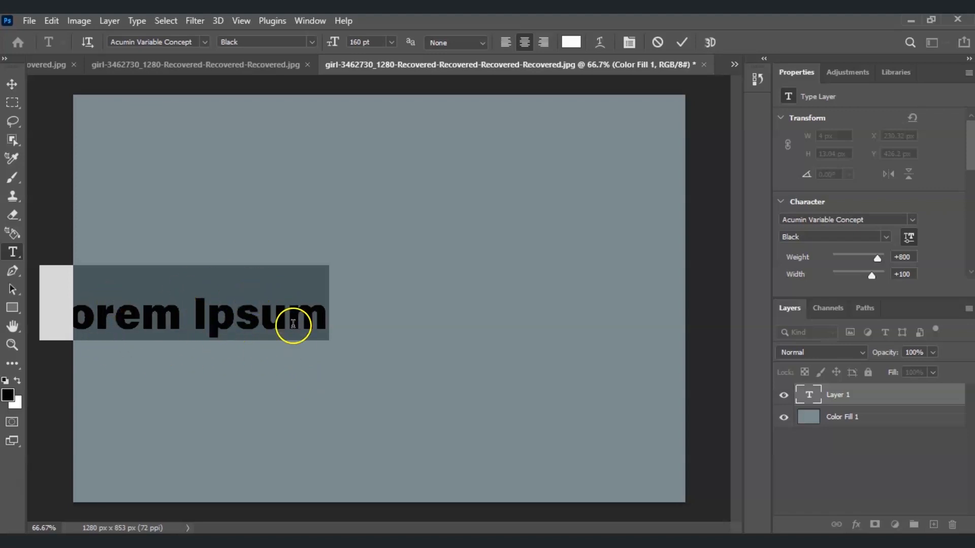
pyautogui.hotkey('ctrl', 'Return')
pyautogui.press('v')
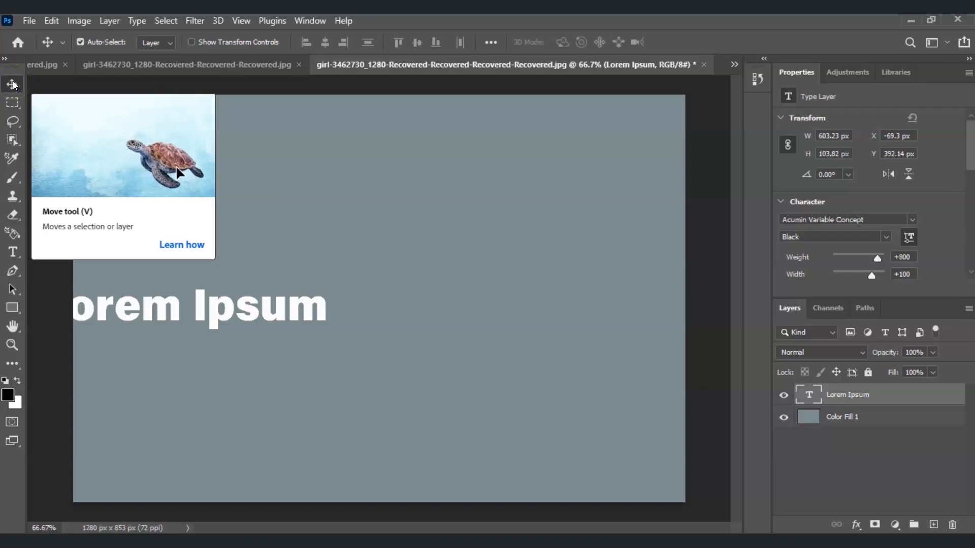
pyautogui.moveTo(156, 315); pyautogui.dragTo(359, 301)
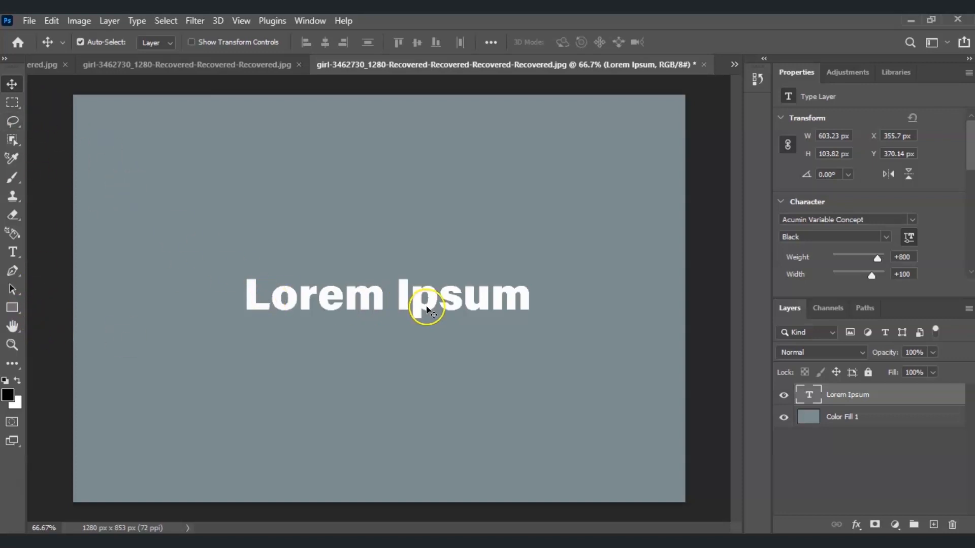
# - Replace the placeholder text with "Doodle Royalty"
pyautogui.doubleClick(375, 290)
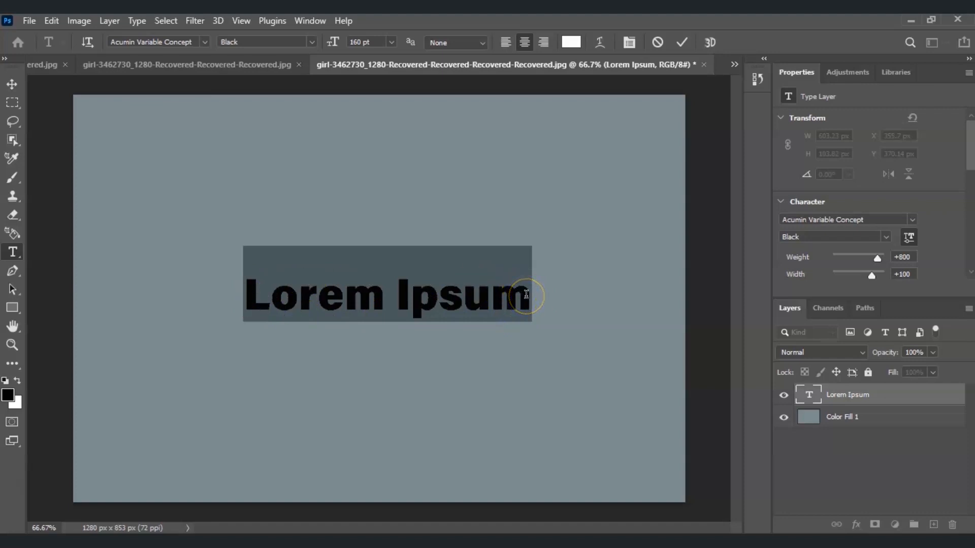
pyautogui.click(419, 305)
pyautogui.click(402, 299)
pyautogui.hotkey('ctrl', 'a')
pyautogui.write('Doo')
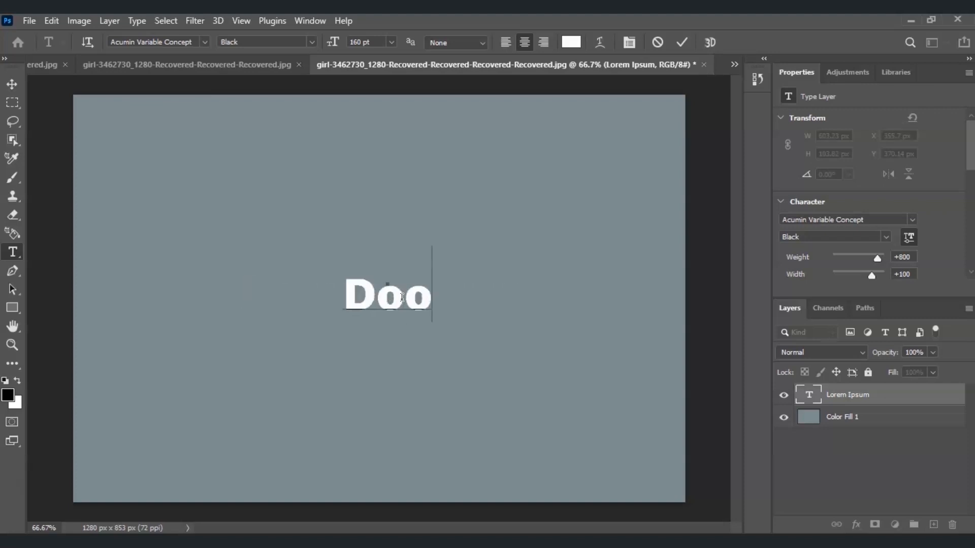
pyautogui.write('dle Royalty')
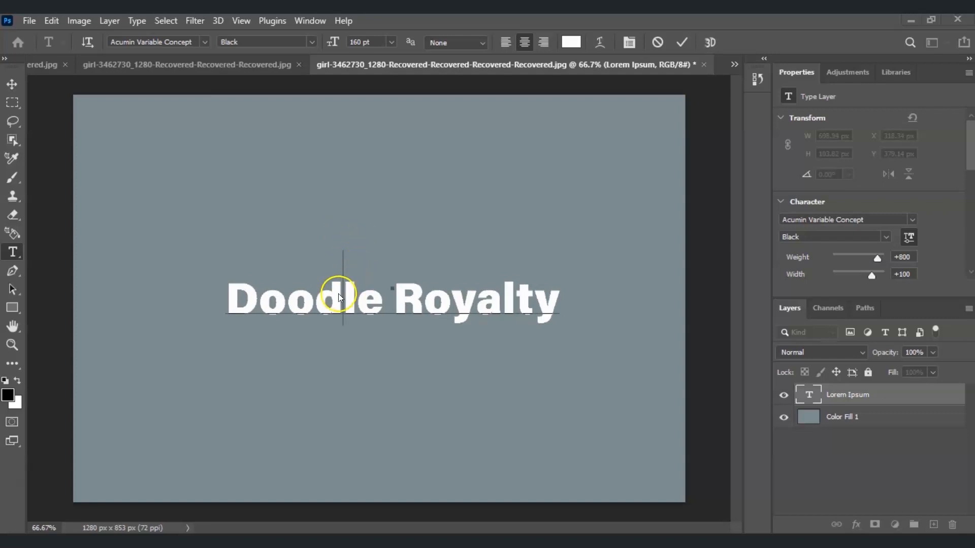
# - Select the whole Doodle Royalty text and change its font to Pricedown
pyautogui.doubleClick(265, 304)
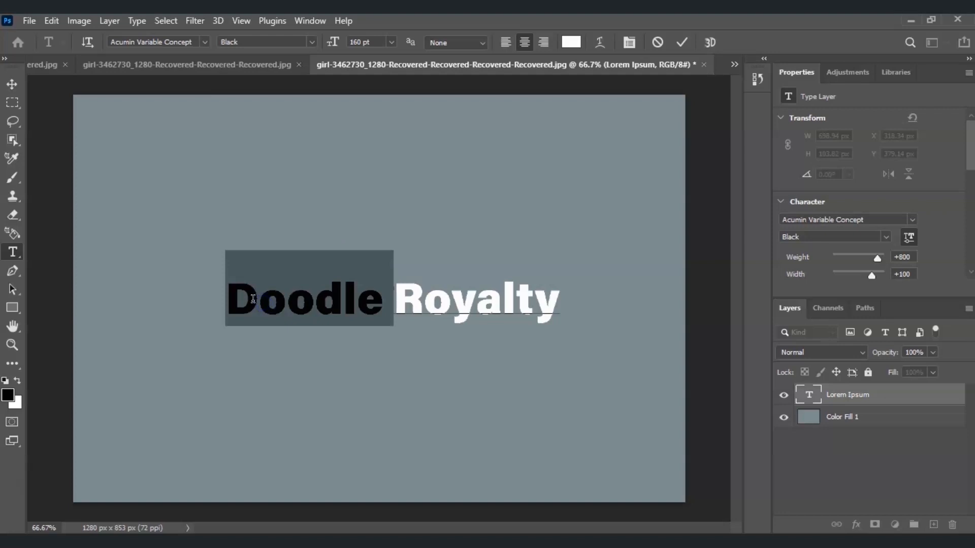
pyautogui.click(265, 303)
pyautogui.moveTo(227, 303); pyautogui.dragTo(586, 306)
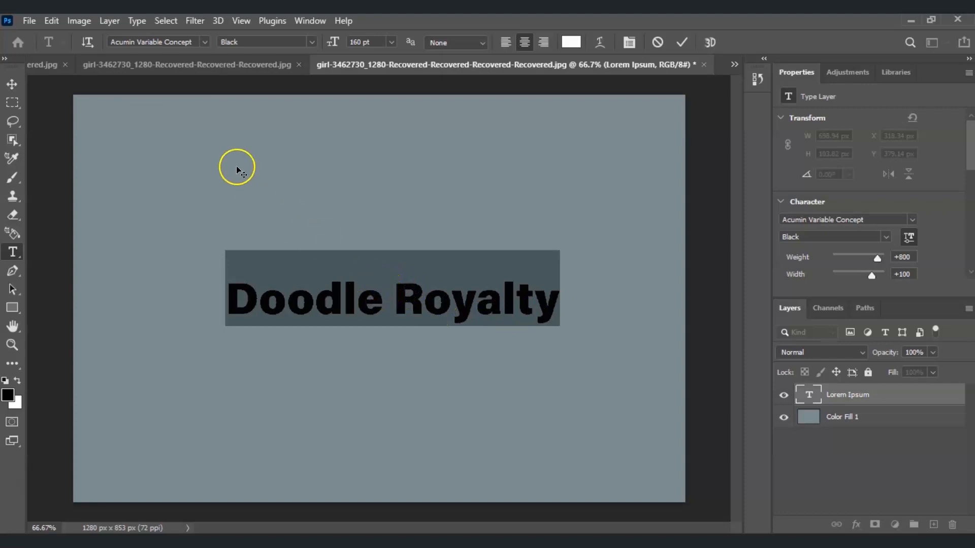
pyautogui.click(204, 42)
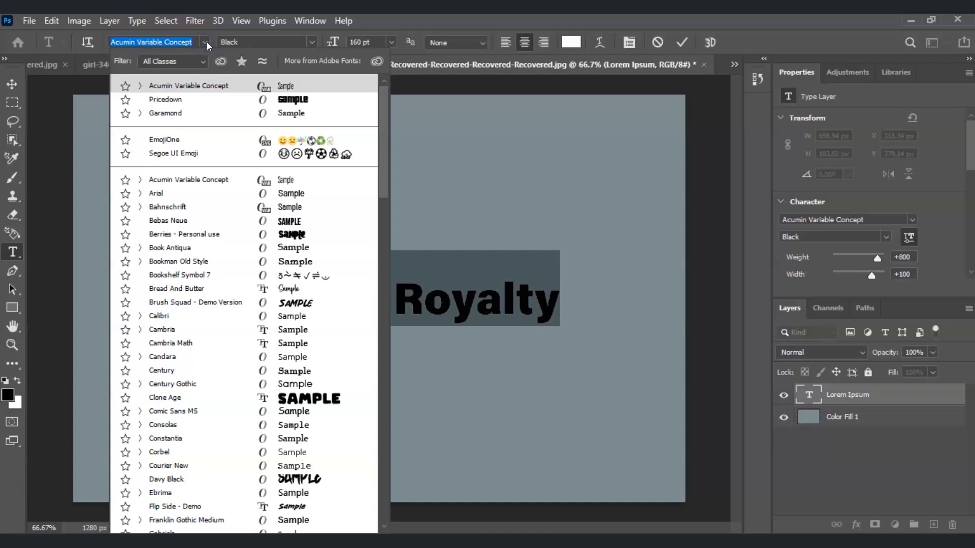
pyautogui.click(325, 289)
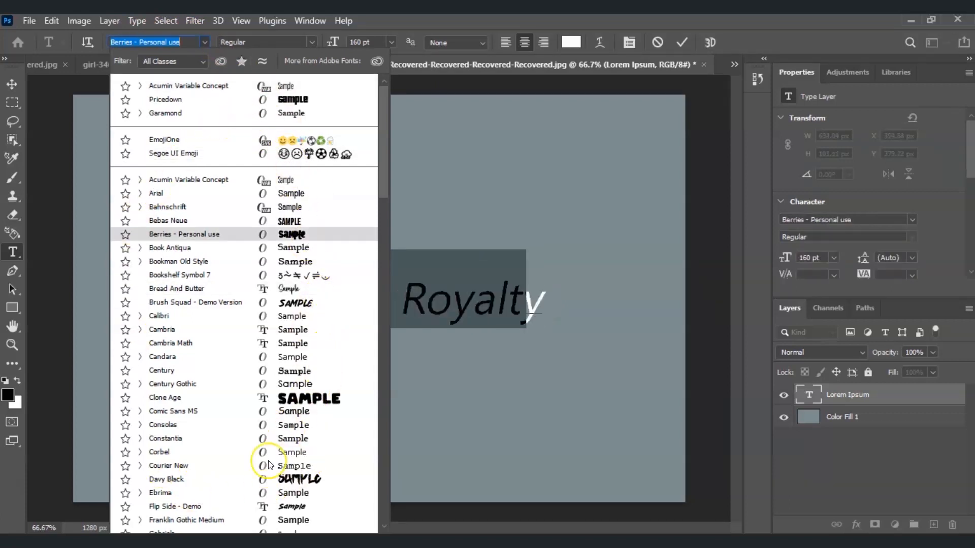
pyautogui.click(249, 181)
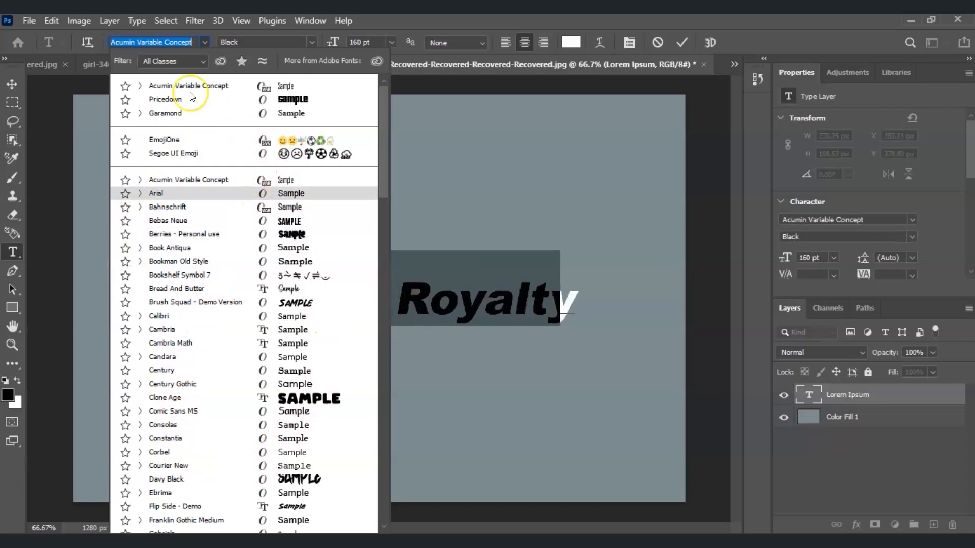
pyautogui.click(162, 100)
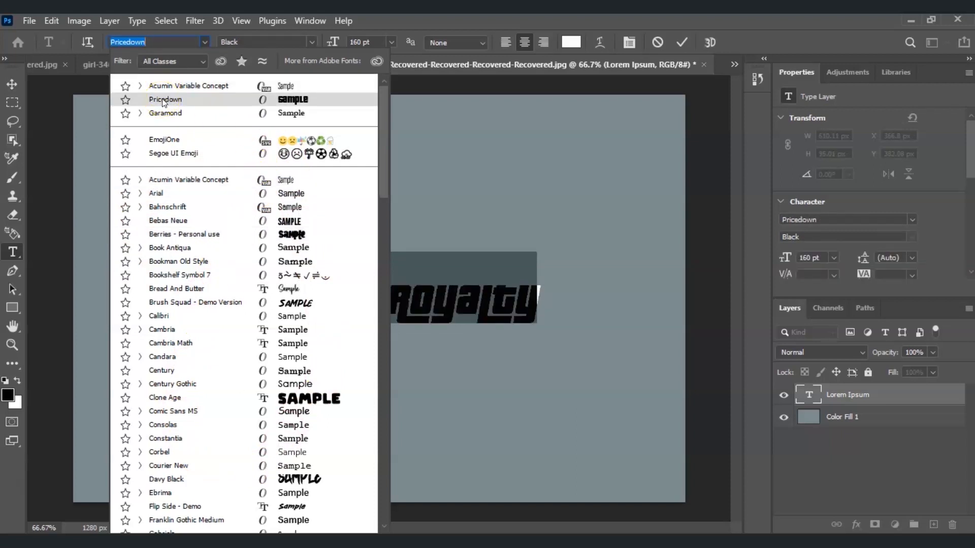
pyautogui.click(162, 99)
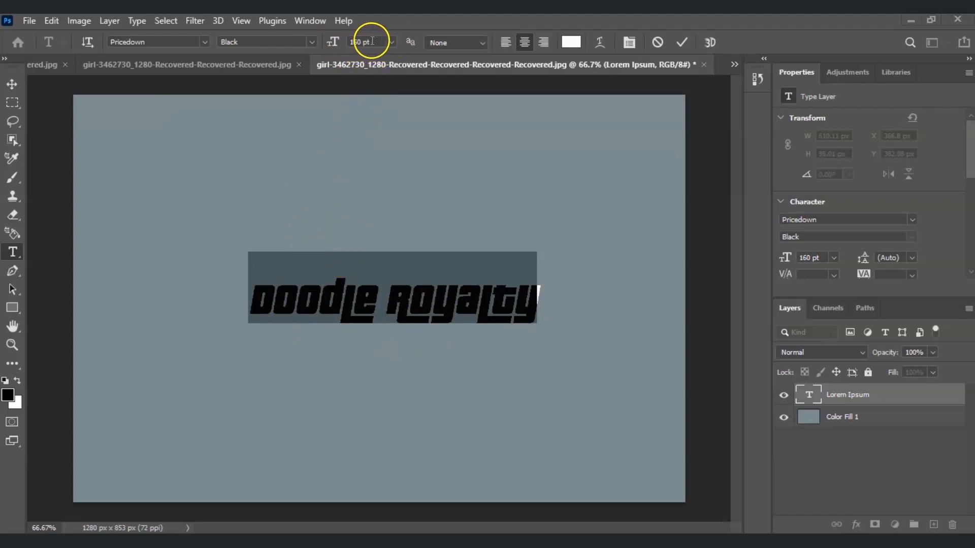
# - Set the font size of the selected Doodle Royalty text to 150 pt
pyautogui.click(392, 42)
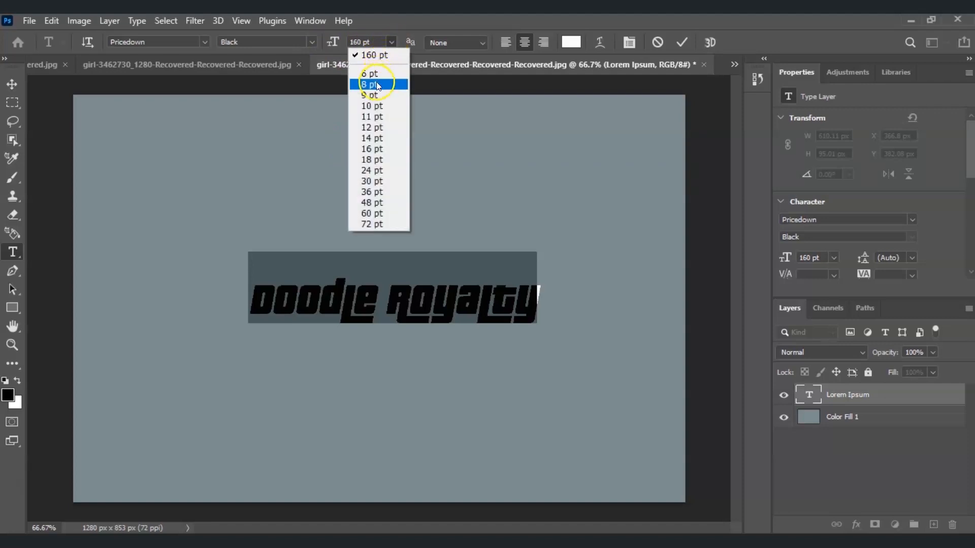
pyautogui.click(377, 203)
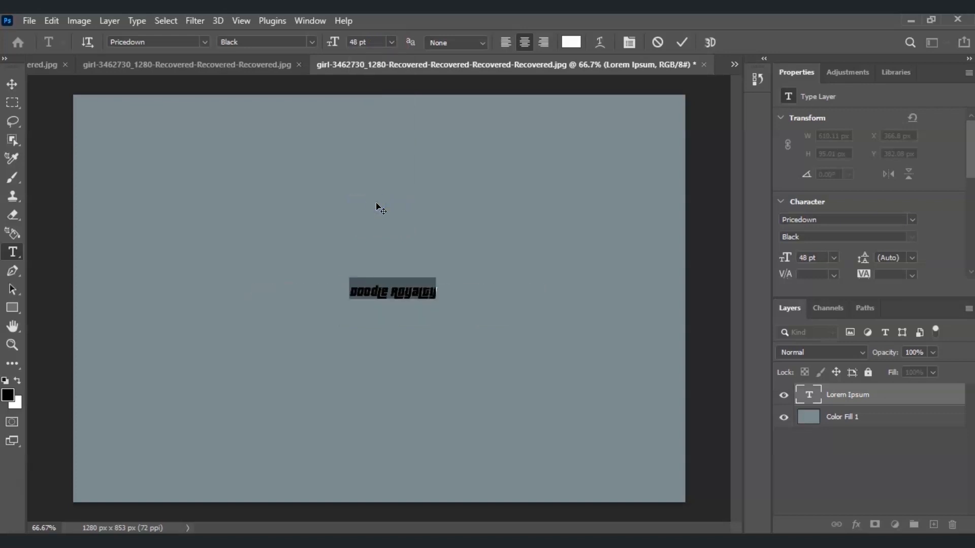
pyautogui.click(389, 43)
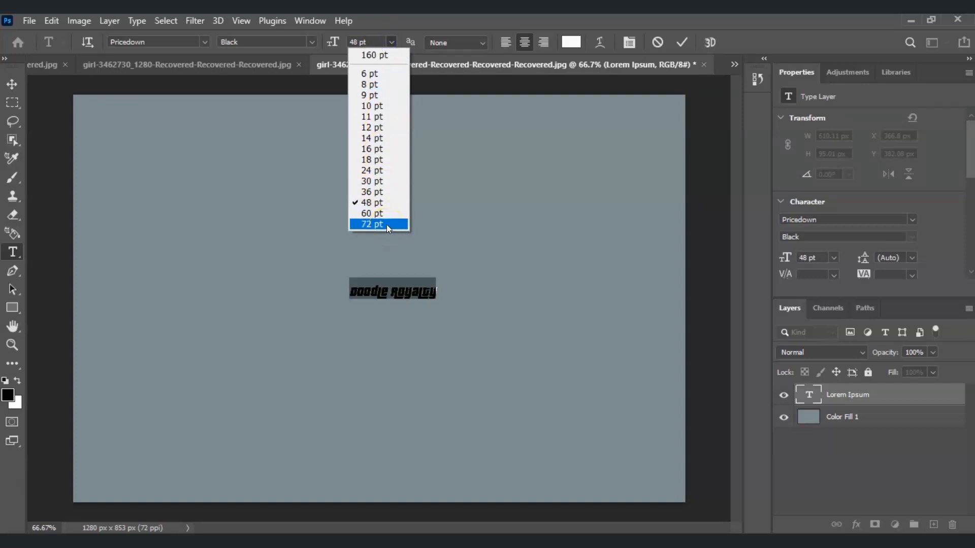
pyautogui.click(365, 39)
pyautogui.moveTo(365, 39); pyautogui.dragTo(336, 40)
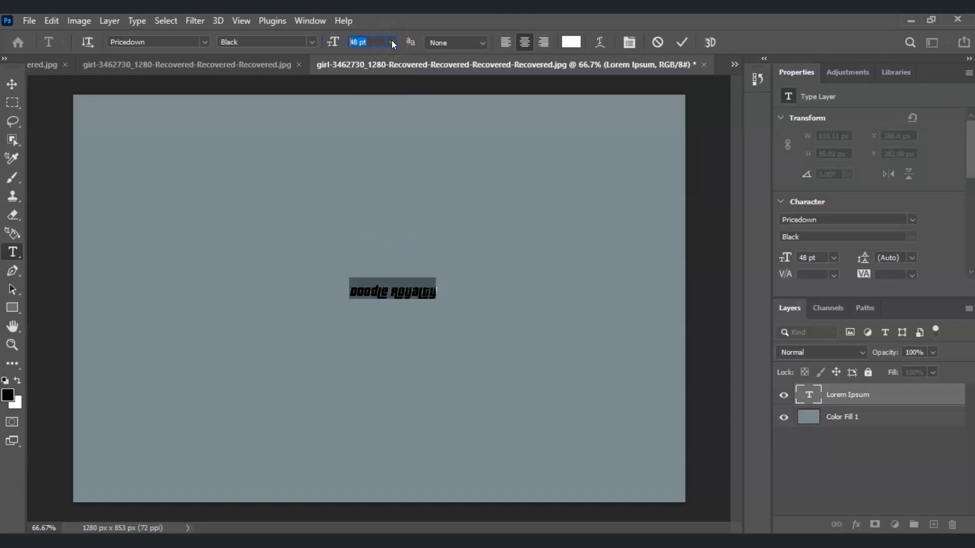
pyautogui.write('150')
pyautogui.press('Return')
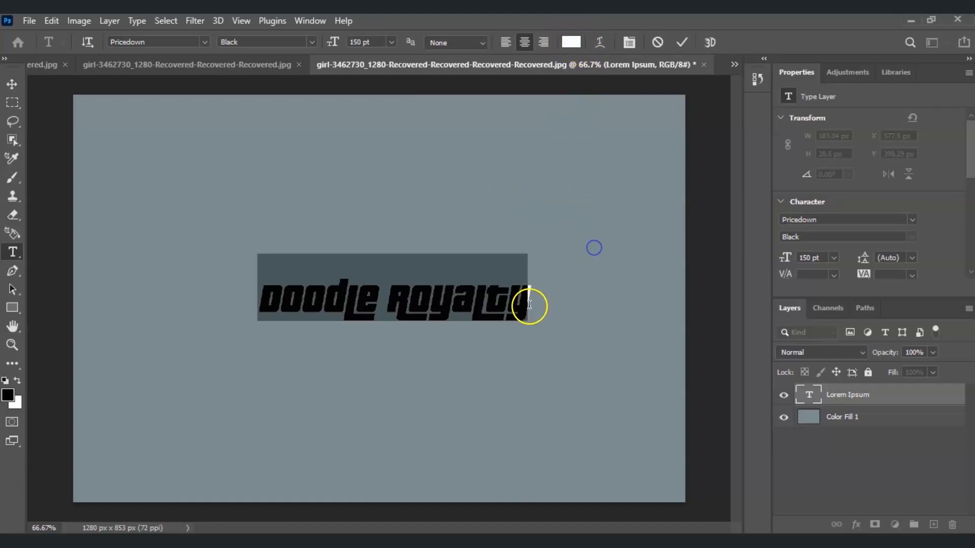
pyautogui.click(476, 359)
pyautogui.moveTo(453, 243); pyautogui.dragTo(454, 241)
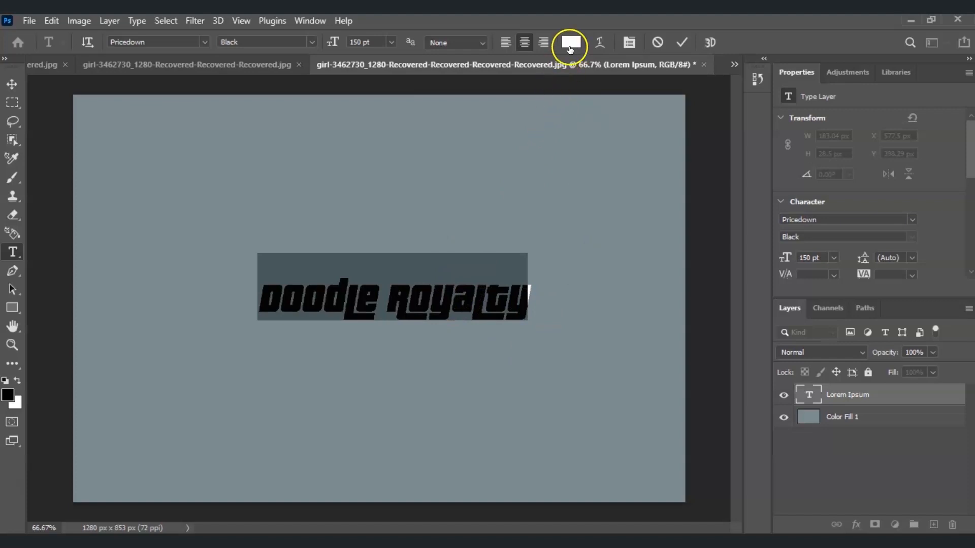
# - Change the text colour to yellow, hex fff600
pyautogui.click(571, 43)
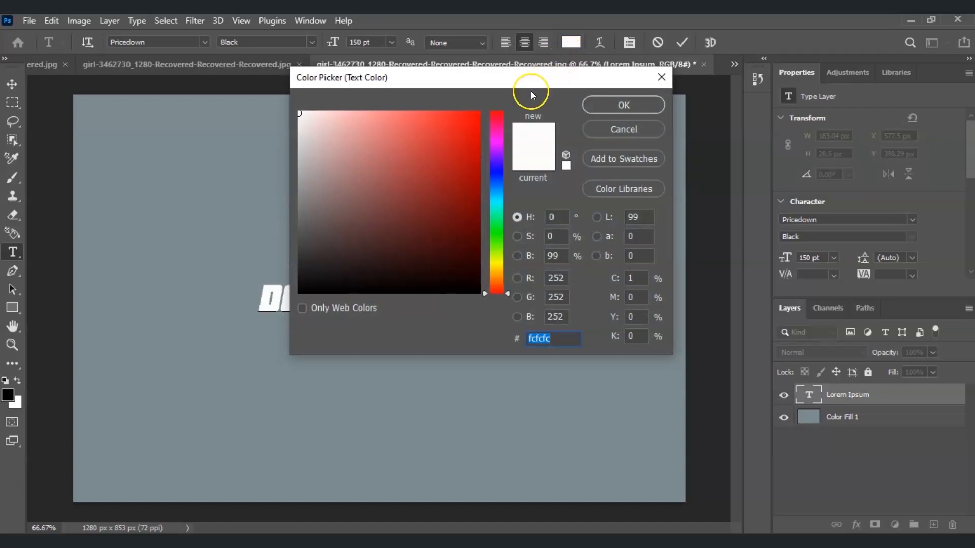
pyautogui.moveTo(470, 137)
pyautogui.mouseDown()
pyautogui.moveTo(385, 220)
pyautogui.moveTo(322, 135)
pyautogui.moveTo(407, 157)
pyautogui.moveTo(364, 244)
pyautogui.moveTo(371, 125)
pyautogui.mouseUp()
pyautogui.moveTo(498, 216); pyautogui.dragTo(501, 264)
pyautogui.moveTo(430, 235)
pyautogui.mouseDown()
pyautogui.moveTo(441, 131)
pyautogui.moveTo(498, 96)
pyautogui.mouseUp()
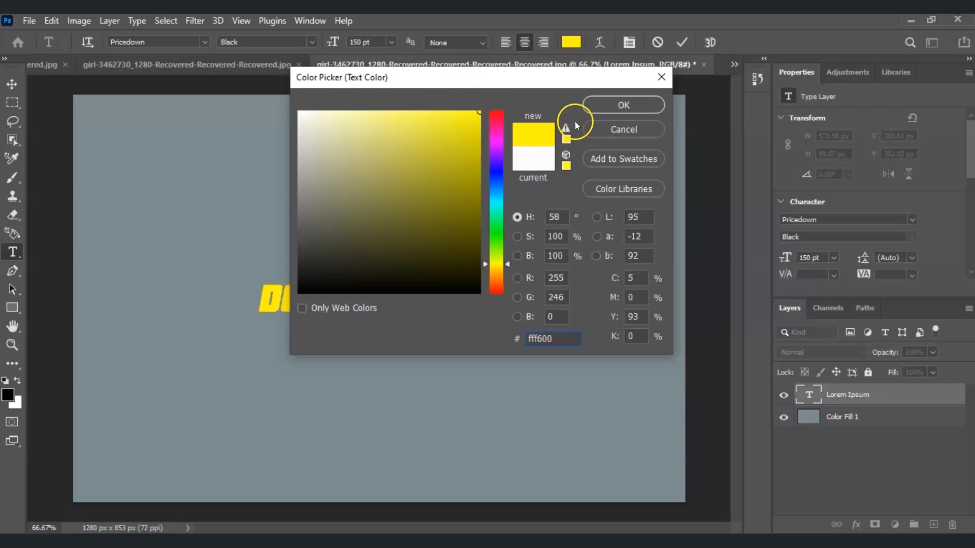
pyautogui.click(611, 103)
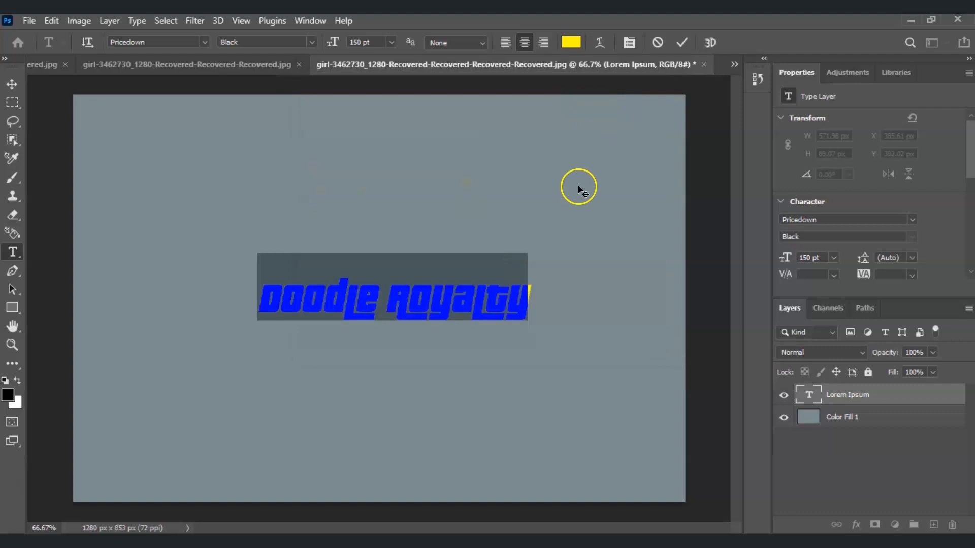
pyautogui.click(564, 225)
pyautogui.click(409, 209)
pyautogui.click(463, 190)
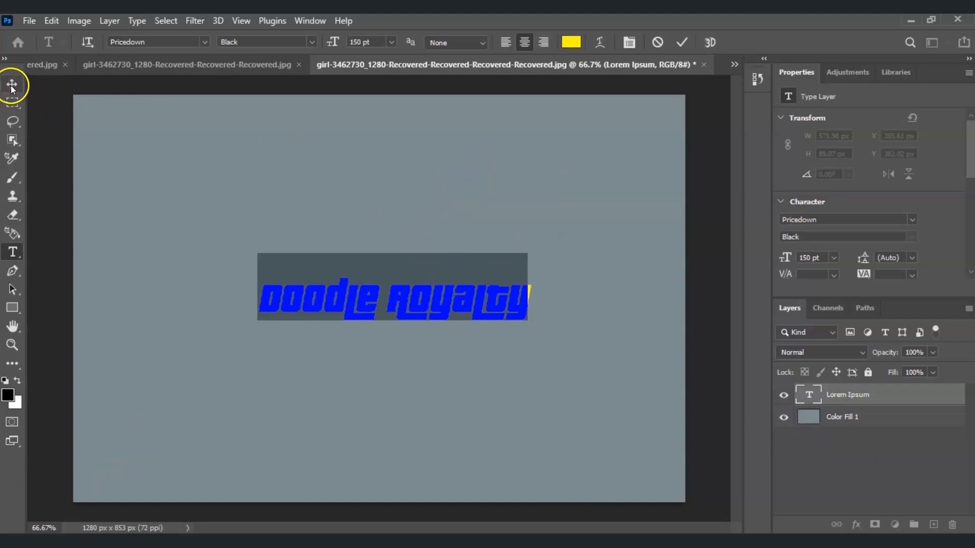
# - Warp the Doodle Royalty text with the horizontal Arc Lower style at +50% bend and commit the text edit
pyautogui.click(343, 300)
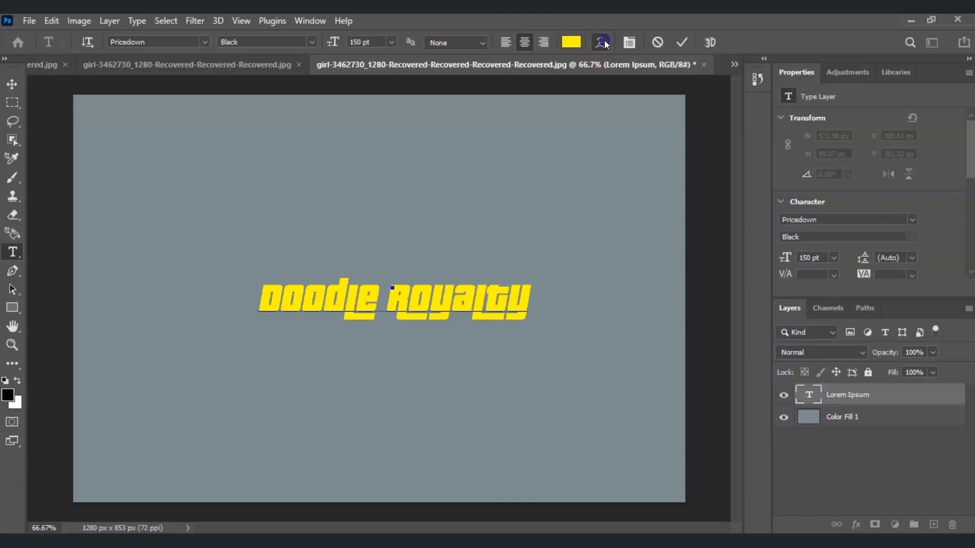
pyautogui.click(602, 41)
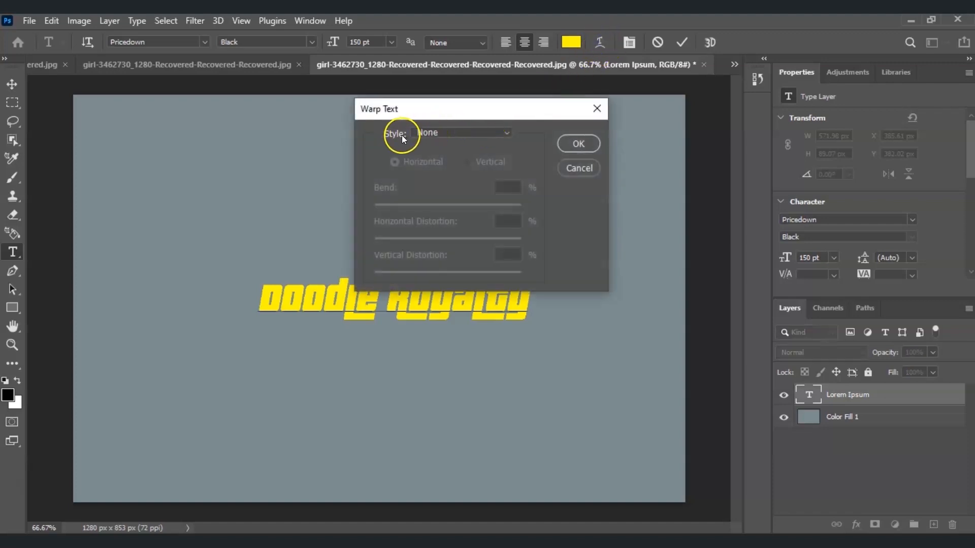
pyautogui.click(486, 132)
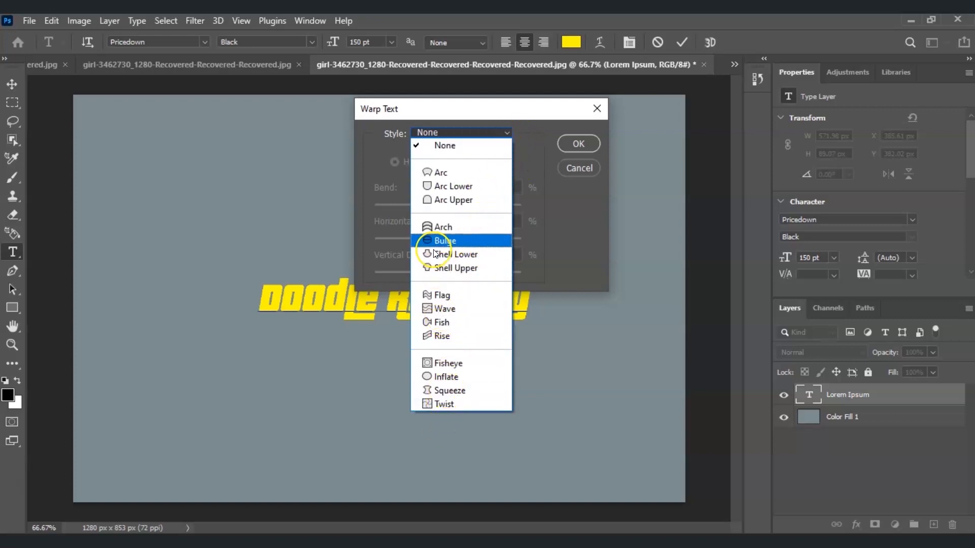
pyautogui.click(444, 175)
pyautogui.moveTo(493, 122)
pyautogui.mouseDown()
pyautogui.moveTo(773, 165)
pyautogui.moveTo(598, 343)
pyautogui.moveTo(618, 157)
pyautogui.moveTo(594, 74)
pyautogui.mouseUp()
pyautogui.click(595, 92)
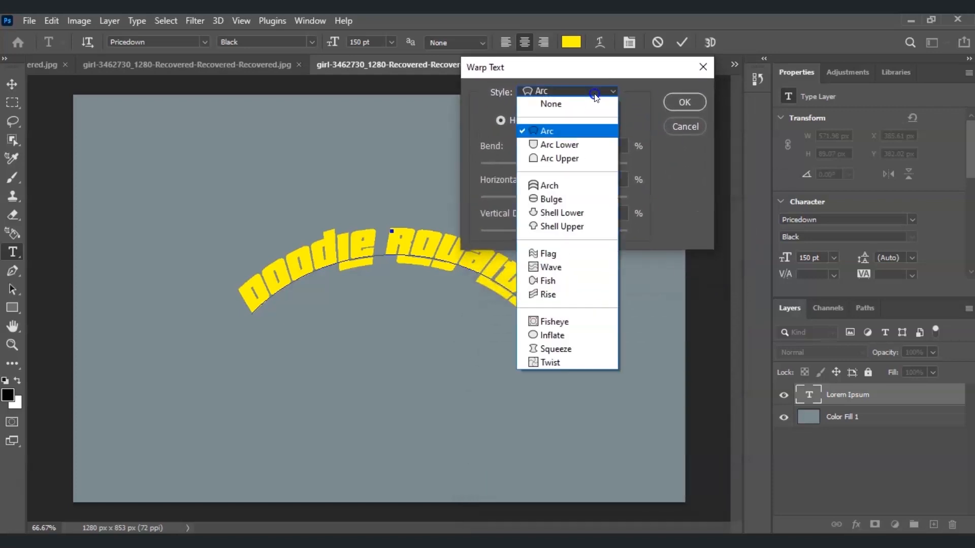
pyautogui.click(584, 147)
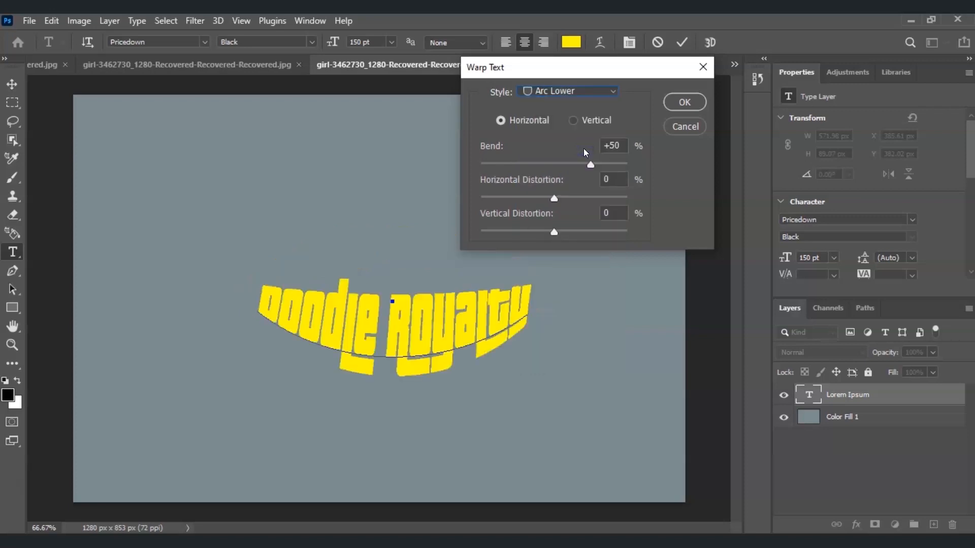
pyautogui.moveTo(577, 72); pyautogui.dragTo(621, 116)
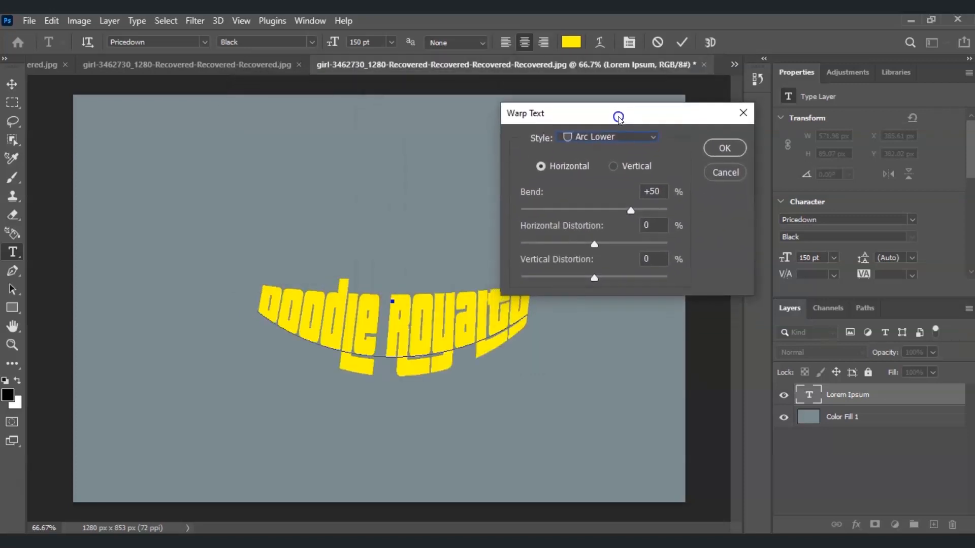
pyautogui.click(726, 148)
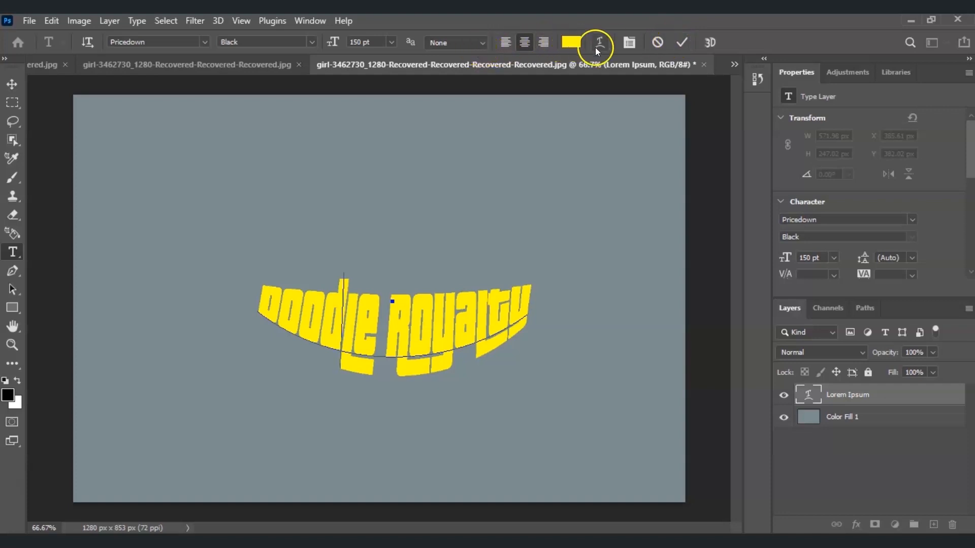
pyautogui.click(681, 43)
pyautogui.press('v')
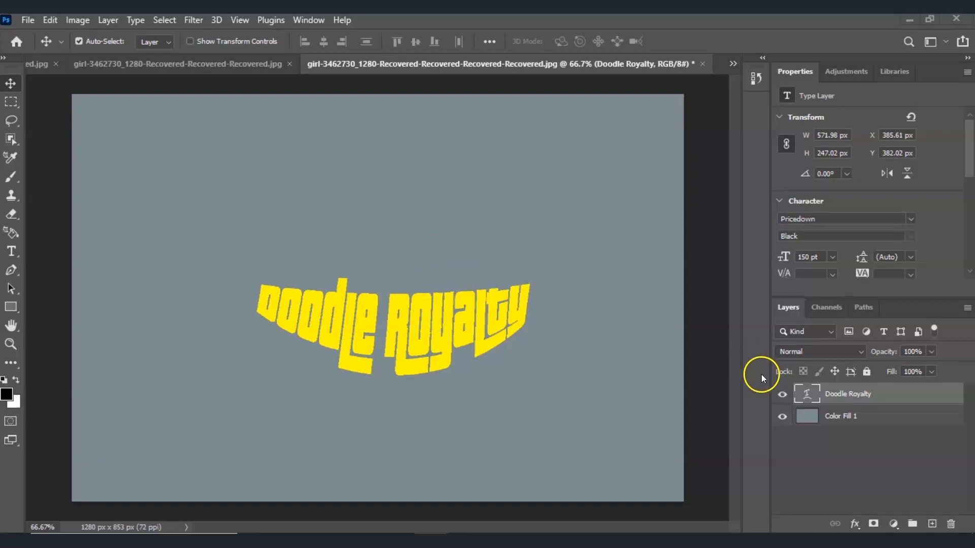
# - Open the blending options of the Doodle Royalty layer and enable Bevel & Emboss
pyautogui.click(856, 395)
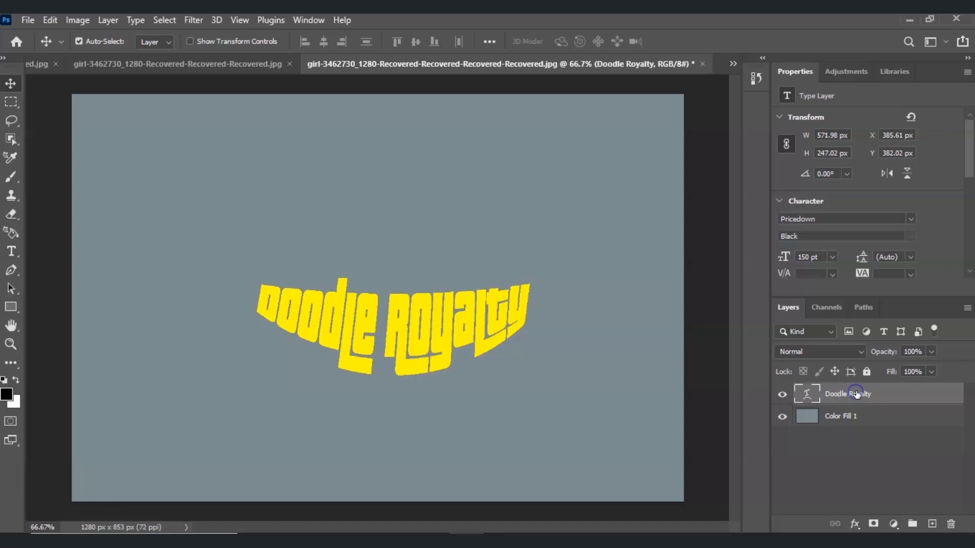
pyautogui.rightClick(856, 394)
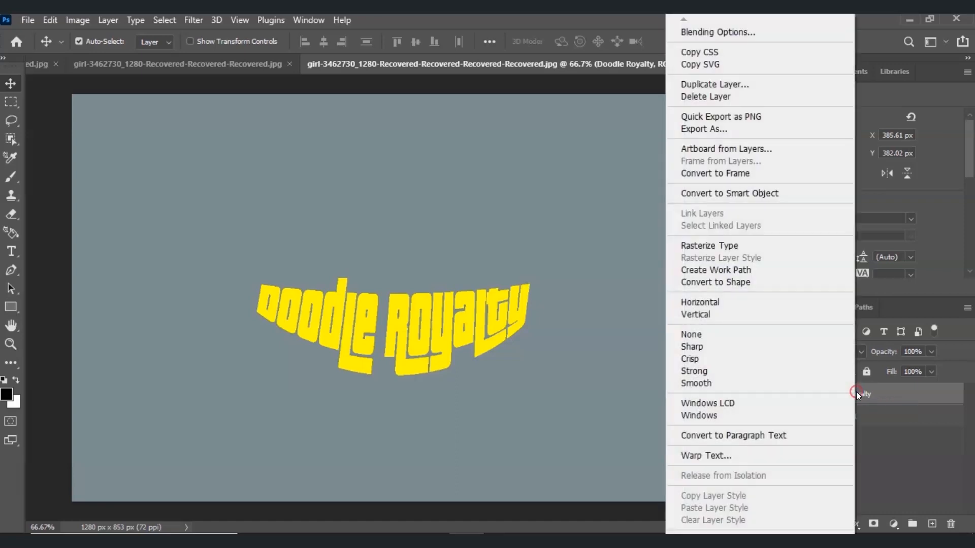
pyautogui.click(711, 32)
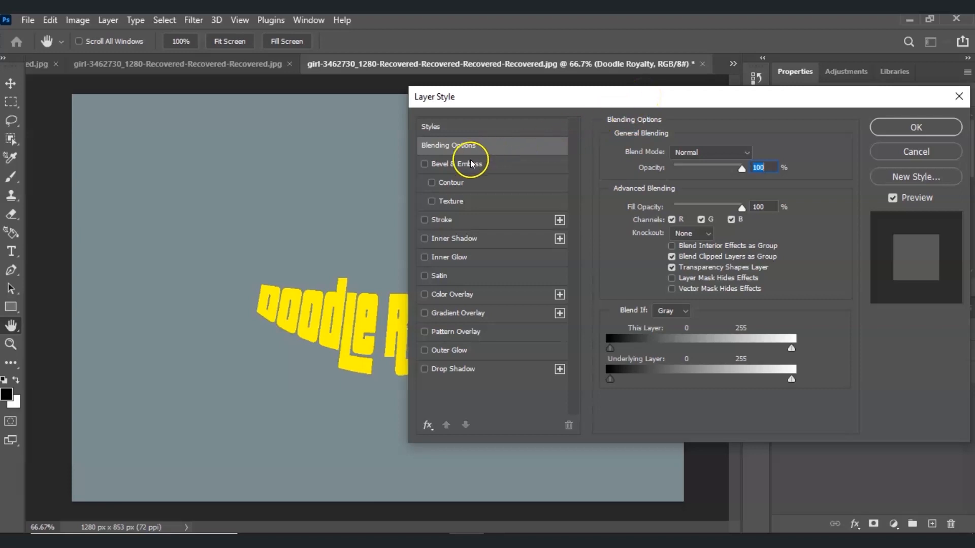
pyautogui.click(424, 164)
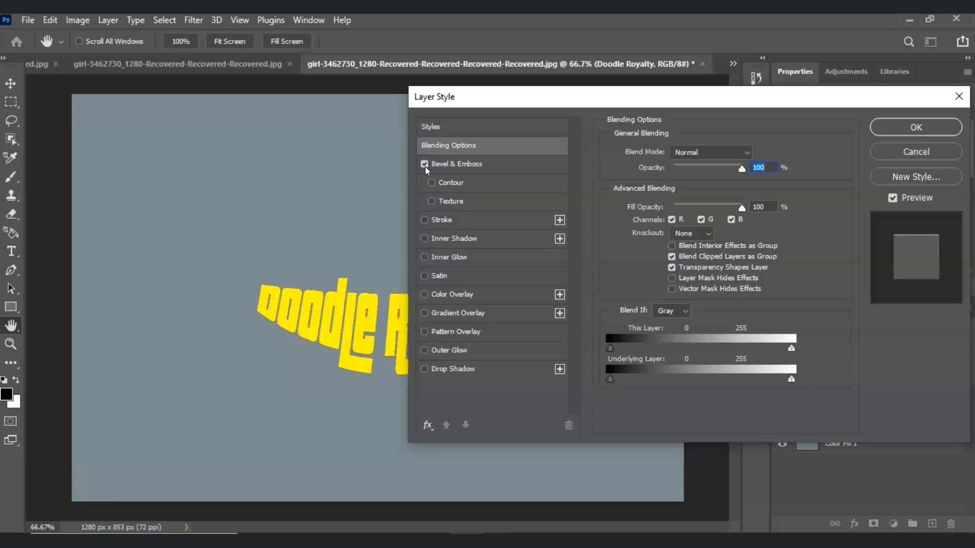
# - Set the Bevel & Emboss effect to a depth of 240%, a size of 10 px and soften of 3 px
pyautogui.click(459, 164)
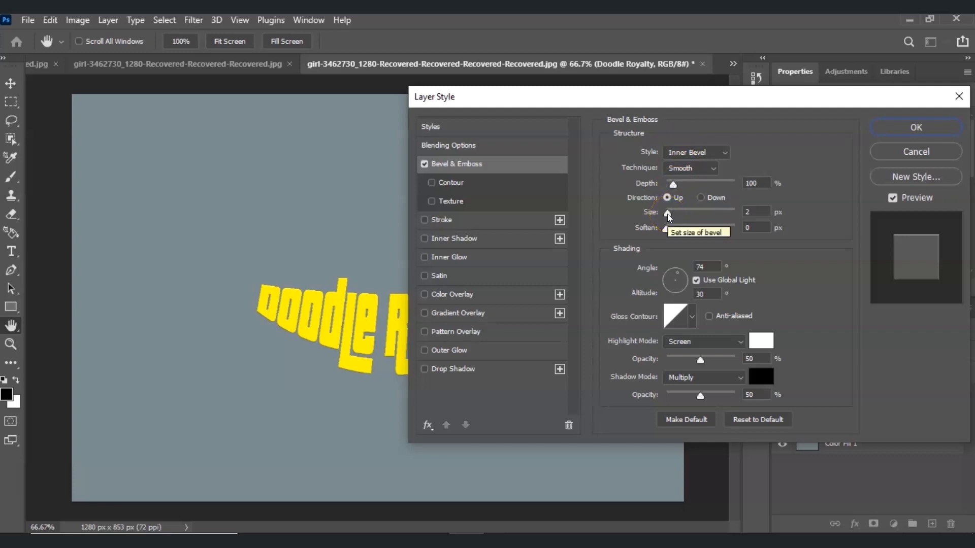
pyautogui.moveTo(668, 217)
pyautogui.mouseDown()
pyautogui.moveTo(706, 216)
pyautogui.moveTo(678, 217)
pyautogui.moveTo(683, 185)
pyautogui.moveTo(725, 188)
pyautogui.moveTo(684, 193)
pyautogui.moveTo(672, 228)
pyautogui.moveTo(687, 228)
pyautogui.moveTo(666, 228)
pyautogui.moveTo(682, 230)
pyautogui.mouseUp()
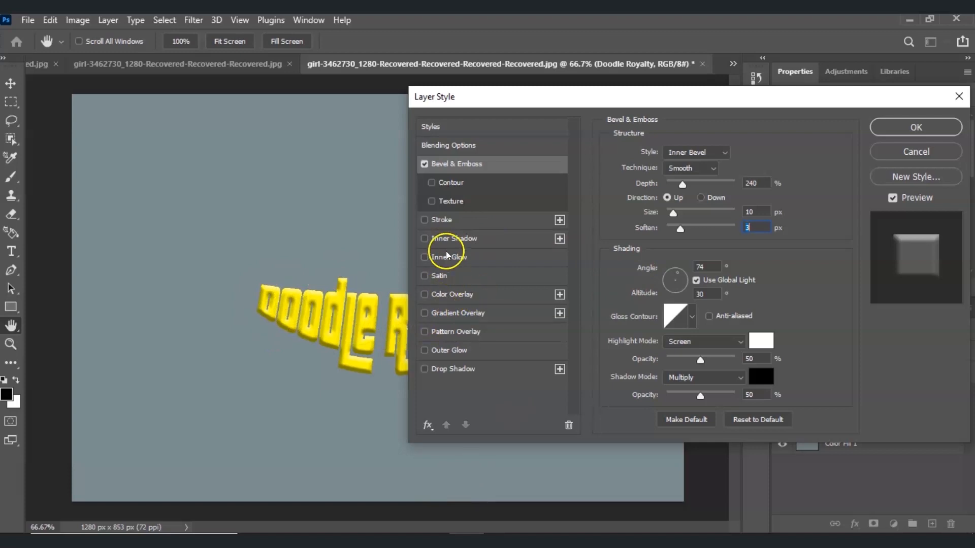
# - Add a Stroke effect to the Doodle Royalty layer and set its size to 3 px
pyautogui.click(424, 219)
pyautogui.click(459, 223)
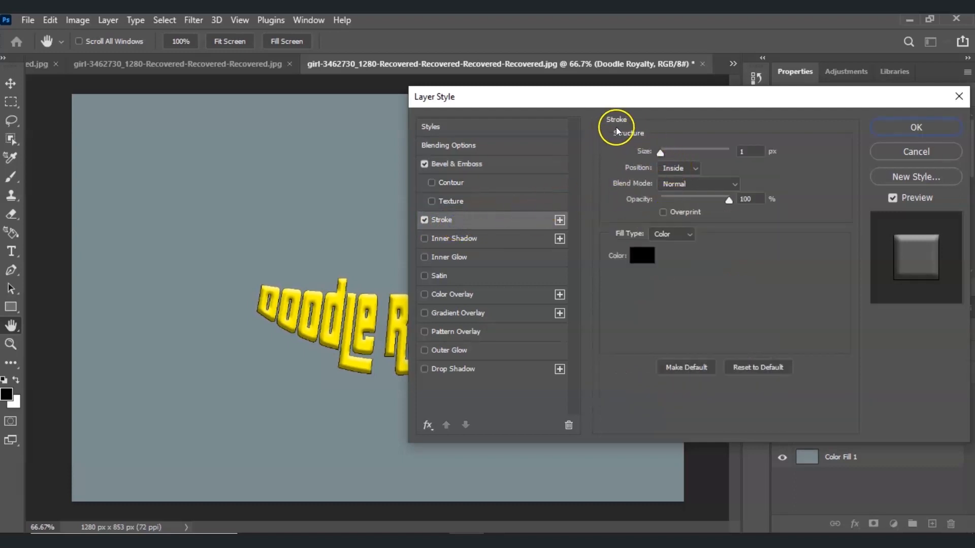
pyautogui.moveTo(663, 154); pyautogui.dragTo(662, 154)
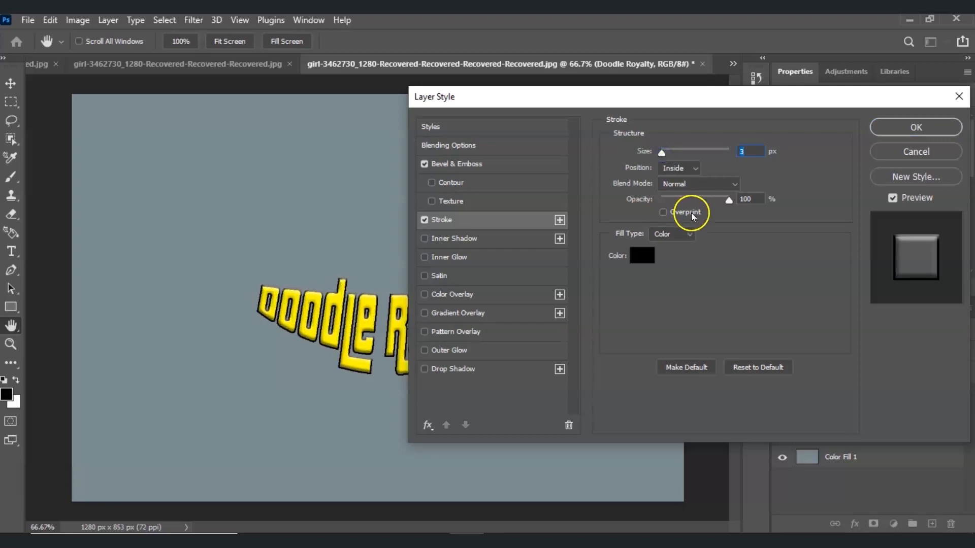
# - Change the stroke colour to dark purple, hex 58125e
pyautogui.click(639, 254)
pyautogui.moveTo(449, 155)
pyautogui.mouseDown()
pyautogui.moveTo(356, 129)
pyautogui.moveTo(445, 225)
pyautogui.mouseUp()
pyautogui.click(504, 166)
pyautogui.moveTo(504, 165); pyautogui.dragTo(501, 142)
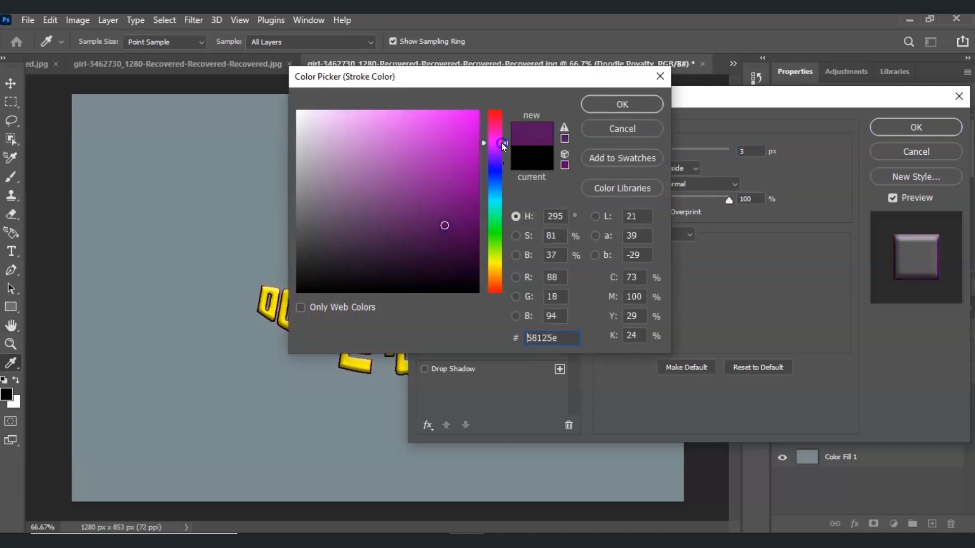
pyautogui.click(612, 108)
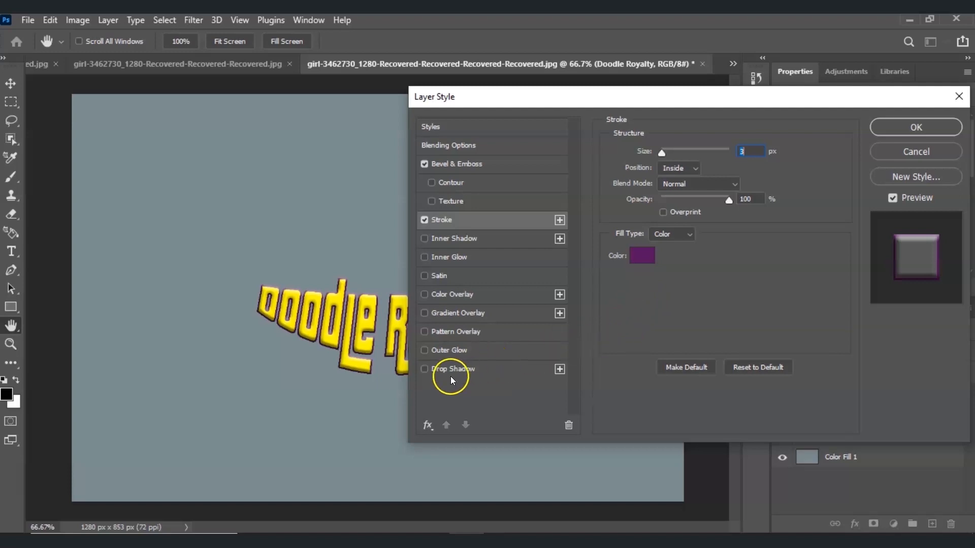
# - Add a Drop Shadow with distance 40 px, spread 28% and size 4 px, and apply the layer style
pyautogui.click(425, 370)
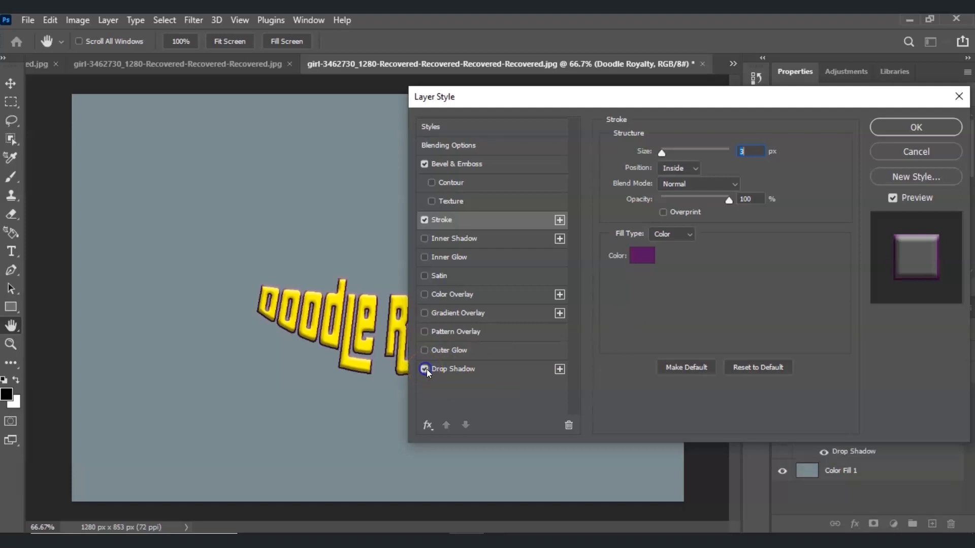
pyautogui.click(471, 371)
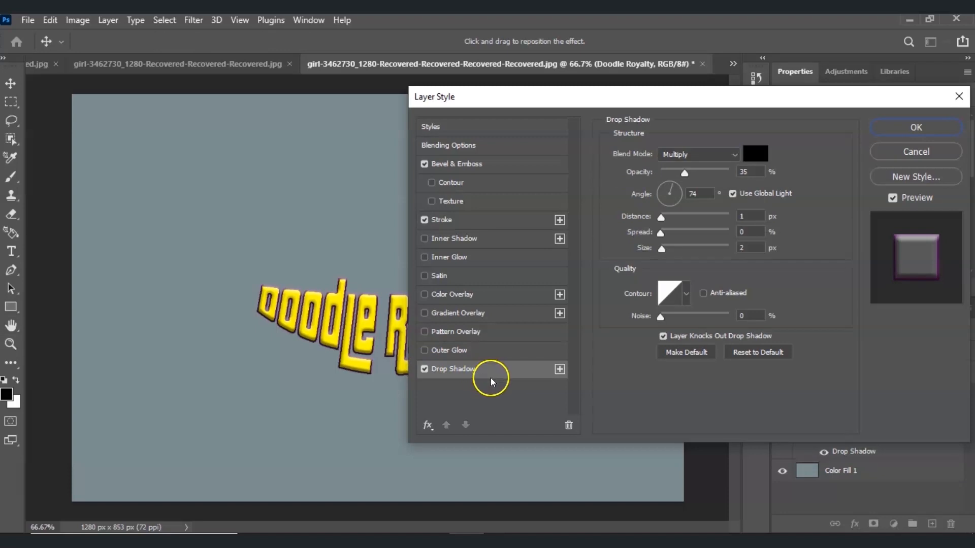
pyautogui.click(663, 220)
pyautogui.moveTo(663, 220); pyautogui.dragTo(666, 251)
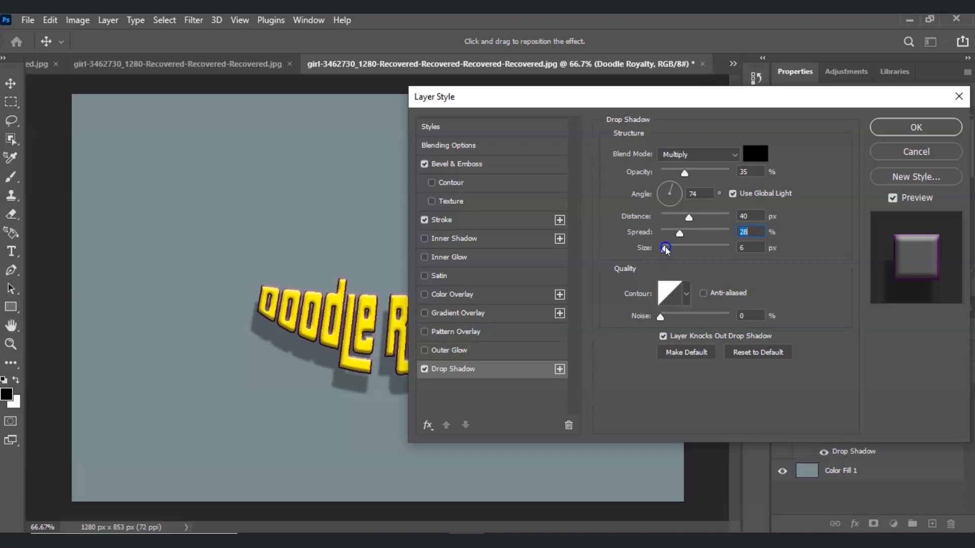
pyautogui.moveTo(667, 250); pyautogui.dragTo(664, 249)
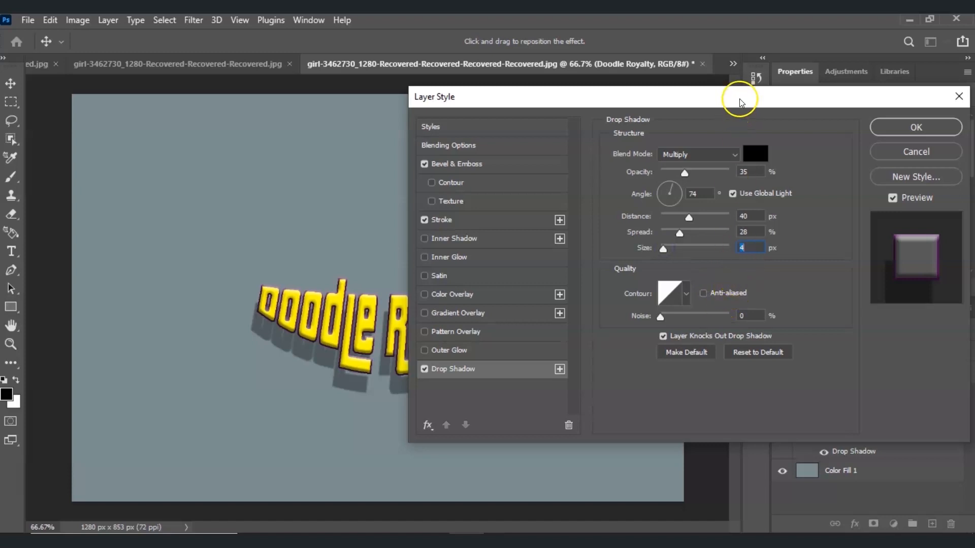
pyautogui.moveTo(740, 101); pyautogui.dragTo(685, 112)
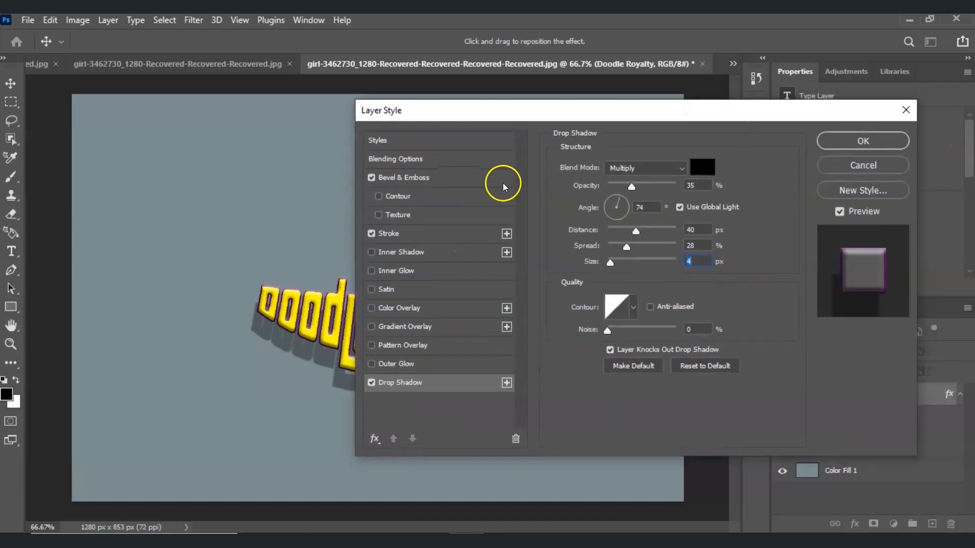
pyautogui.click(862, 140)
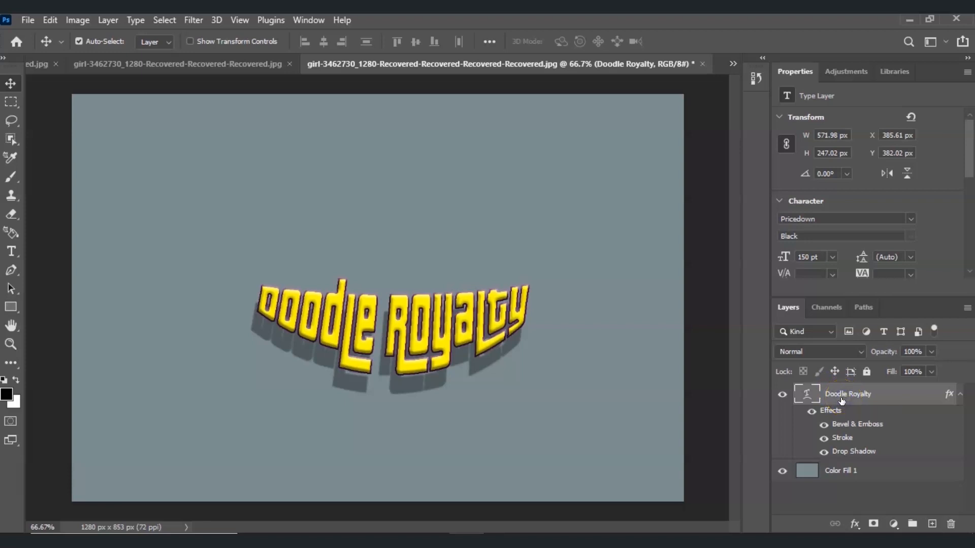
# - Free-transform the Doodle Royalty text to about 142% of its size and move it near the centre of the canvas
pyautogui.press('ctrl')
pyautogui.hotkey('ctrl', 't')
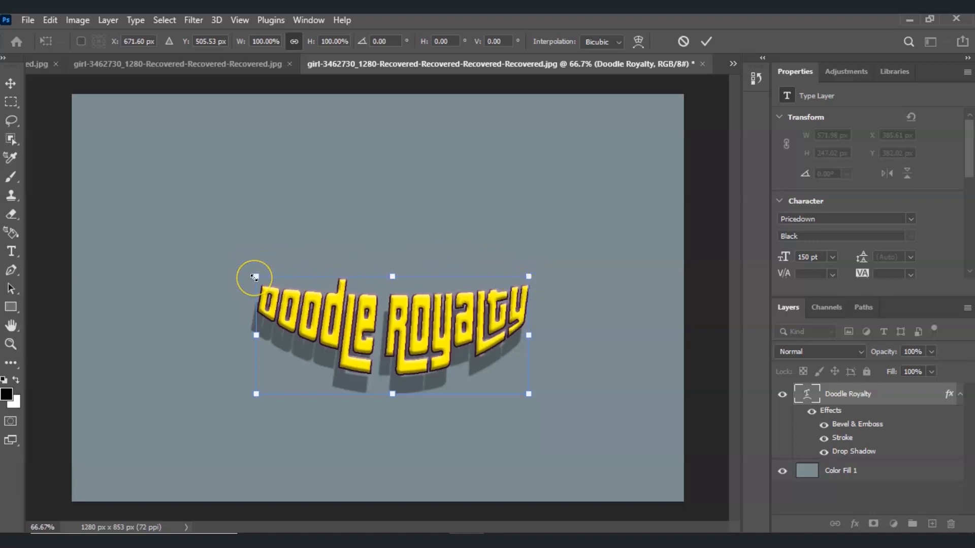
pyautogui.moveTo(254, 276)
pyautogui.mouseDown()
pyautogui.moveTo(217, 226)
pyautogui.moveTo(135, 158)
pyautogui.moveTo(181, 168)
pyautogui.moveTo(165, 166)
pyautogui.mouseUp()
pyautogui.moveTo(332, 312)
pyautogui.mouseDown()
pyautogui.moveTo(397, 299)
pyautogui.moveTo(388, 299)
pyautogui.mouseUp()
pyautogui.click(485, 347)
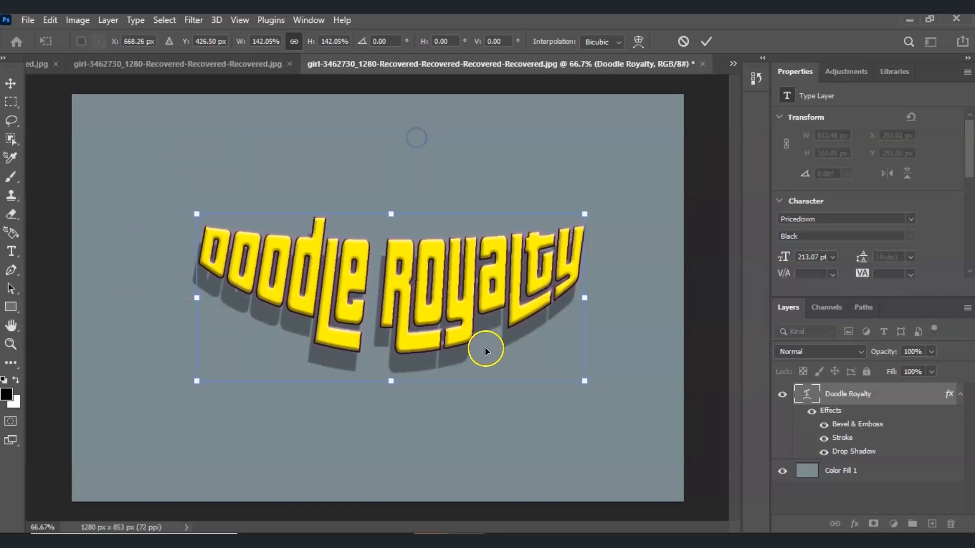
pyautogui.click(470, 320)
pyautogui.click(361, 387)
pyautogui.click(186, 490)
pyautogui.click(37, 510)
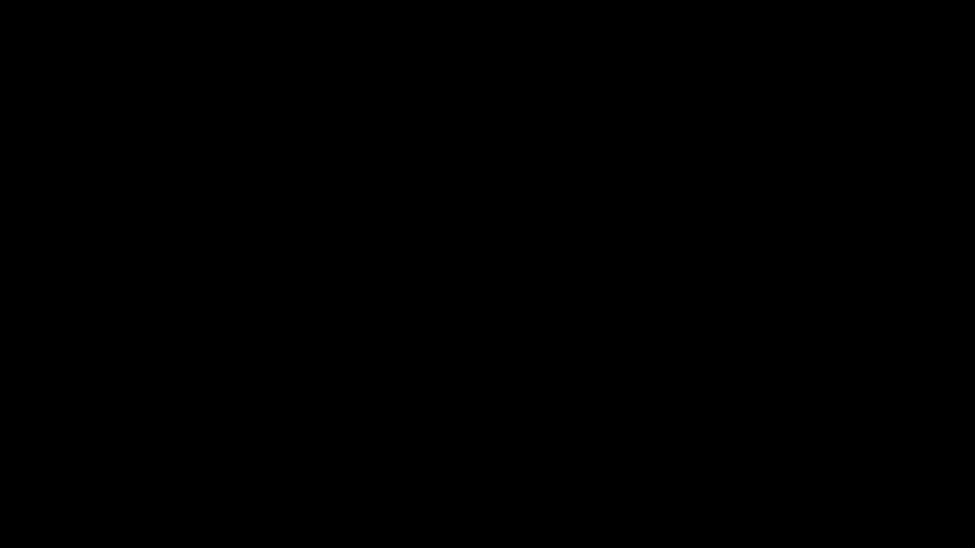